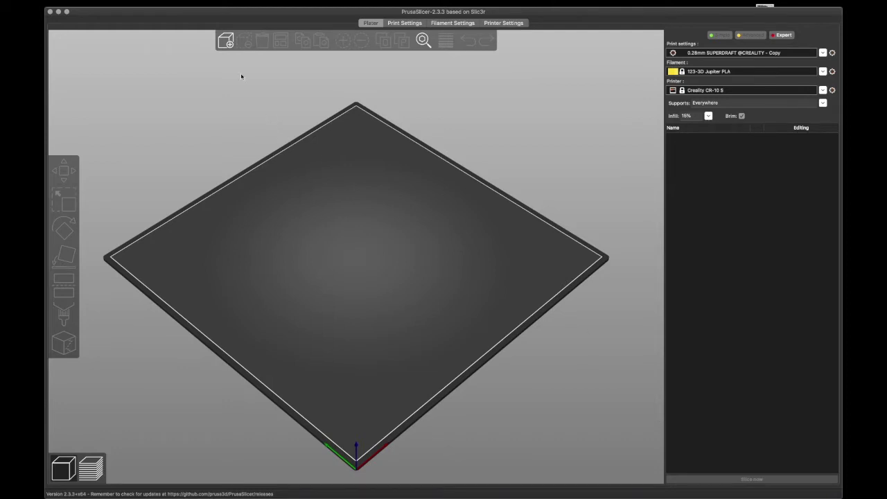
Step: Load BTM-The-Assassin-Helmet.stl from Documents > BTM-The-Assassin onto the print bed
{"action": "left_click", "coordinate": [226, 41]}
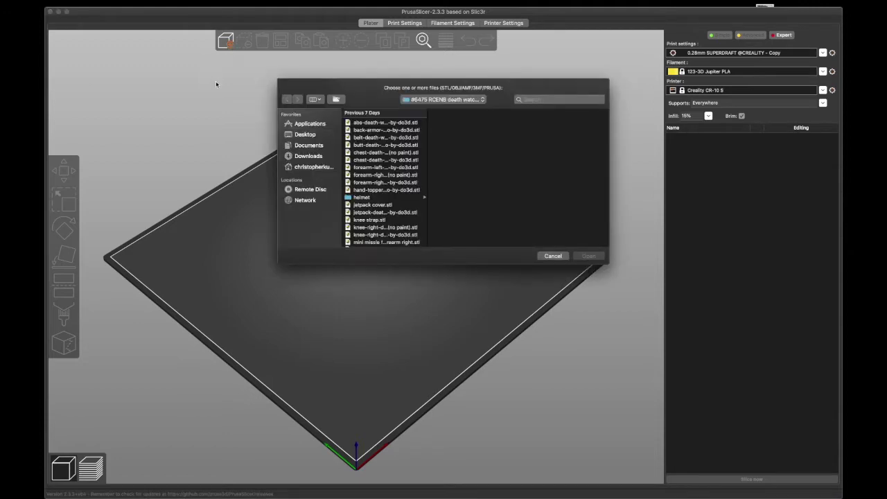
{"action": "left_click", "coordinate": [309, 145]}
{"action": "left_click", "coordinate": [541, 198]}
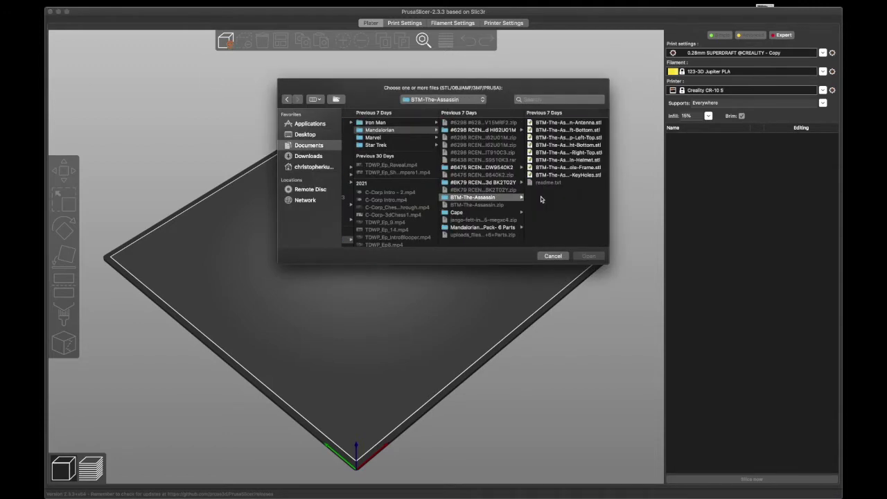
{"action": "left_click", "coordinate": [563, 159]}
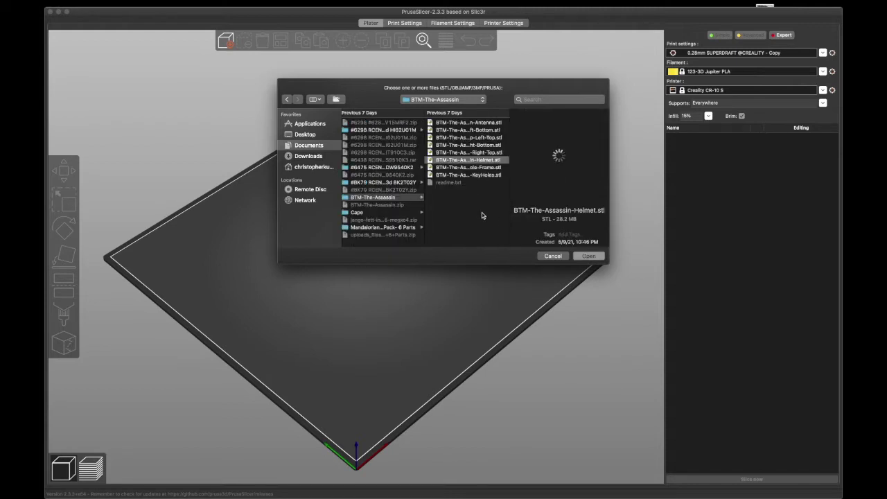
{"action": "left_click", "coordinate": [586, 257]}
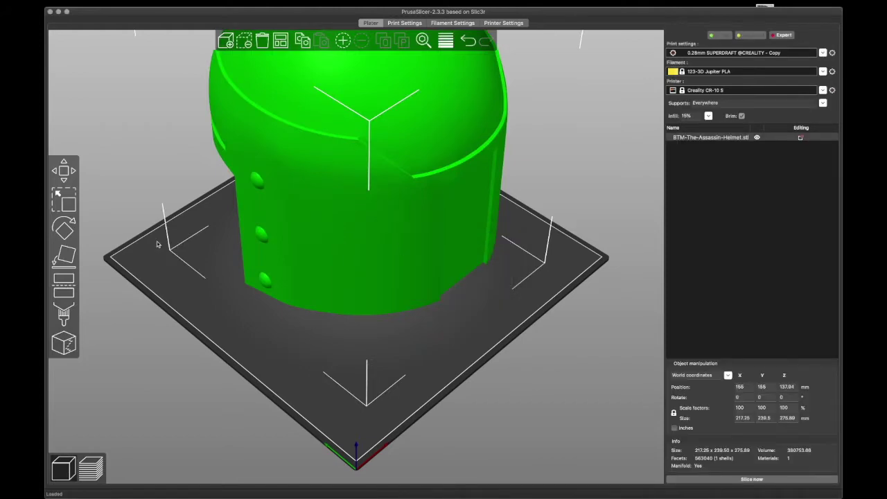
{"action": "left_click_drag", "start_coordinate": [145, 245], "coordinate": [192, 241]}
{"action": "scroll", "coordinate": [192, 241], "scroll_direction": "down", "scroll_amount": 5}
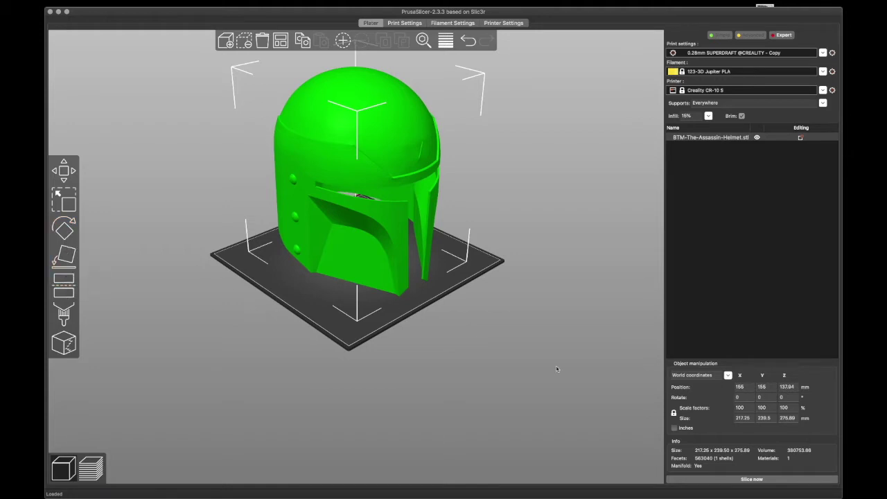
Step: Set the helmet's scale factor to 105 with the lock on, giving 228.12 x 251.48 x 289.68 mm
{"action": "left_click", "coordinate": [744, 409]}
{"action": "type", "text": "105"}
{"action": "key", "text": "Tab"}
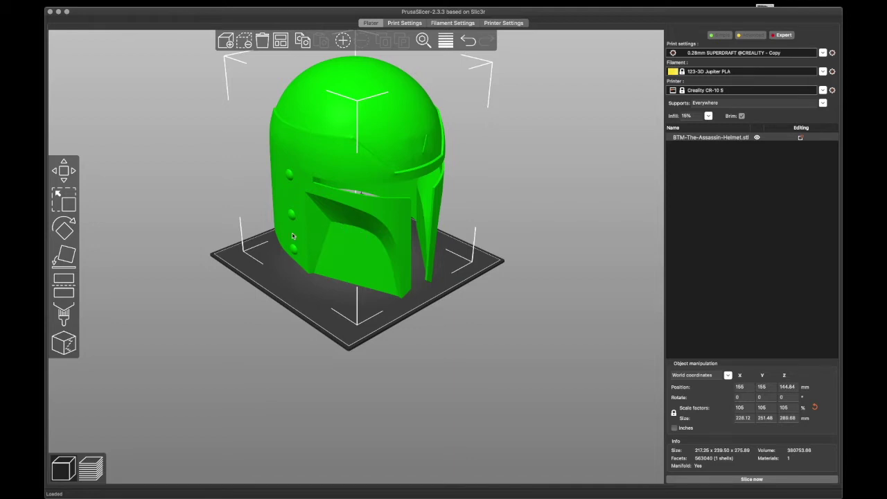
Step: Cut the helmet at Z 90.75, discarding the lower part, leaving the top 198.93 mm
{"action": "left_click", "coordinate": [68, 281]}
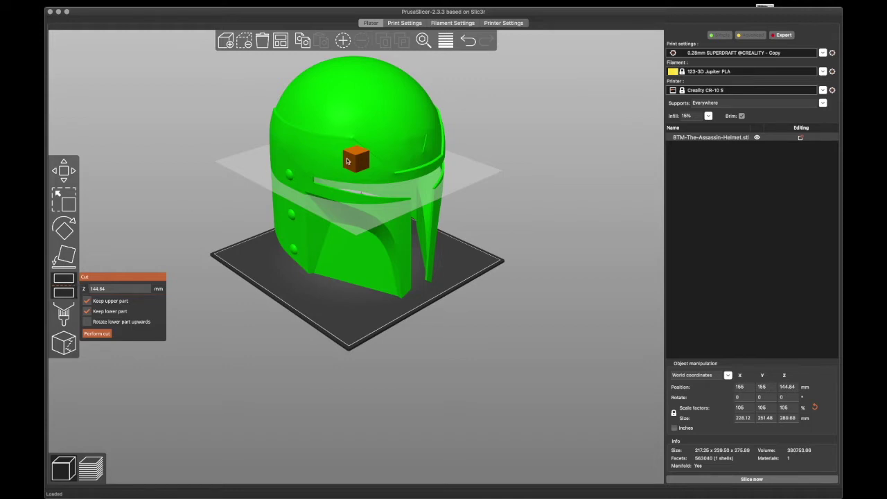
{"action": "left_click_drag", "start_coordinate": [347, 159], "coordinate": [345, 206]}
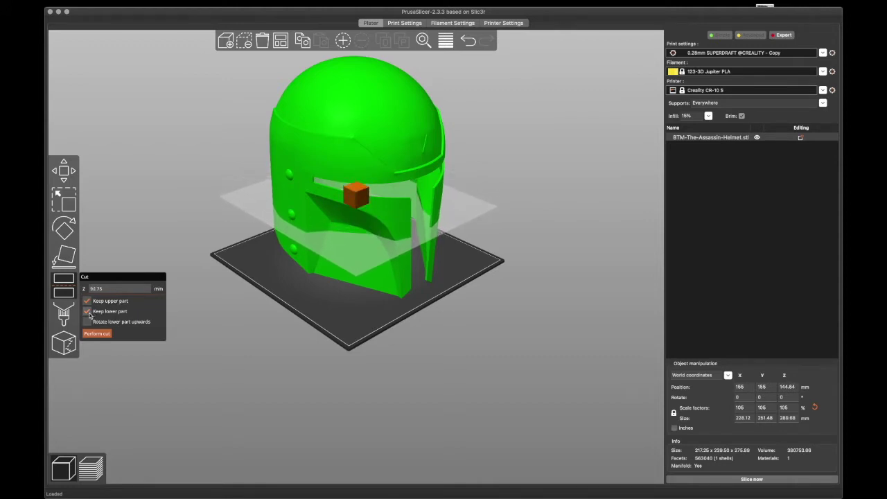
{"action": "left_click", "coordinate": [89, 314]}
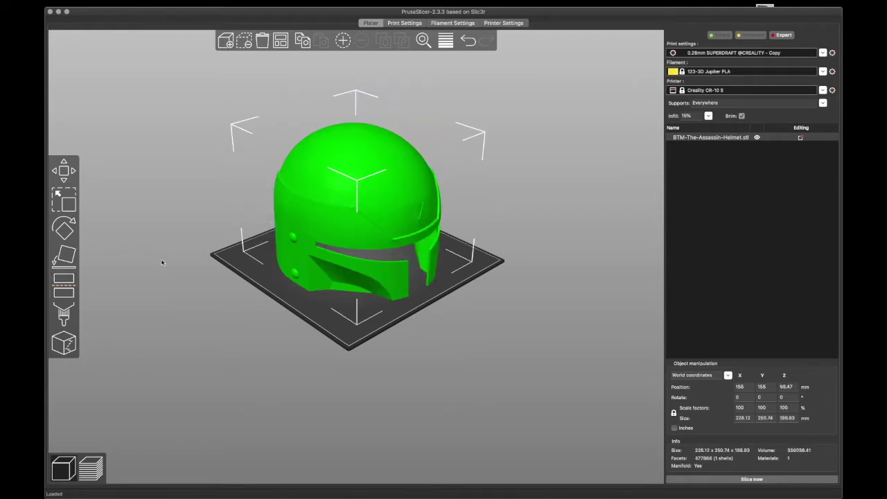
{"action": "left_click", "coordinate": [71, 293]}
Step: Cut again near the bed, keeping only the lower part as an 18.81 mm ring
{"action": "left_click_drag", "start_coordinate": [353, 176], "coordinate": [353, 260]}
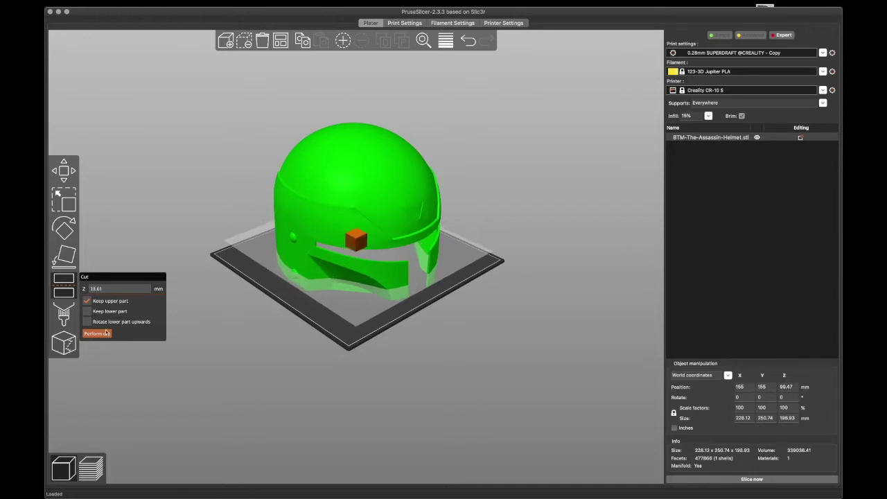
{"action": "left_click", "coordinate": [86, 312]}
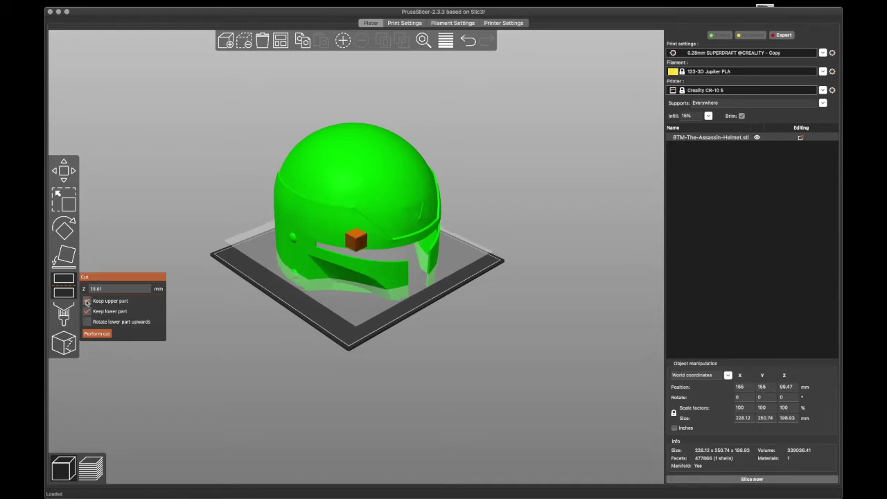
{"action": "left_click", "coordinate": [87, 302]}
{"action": "left_click", "coordinate": [97, 333]}
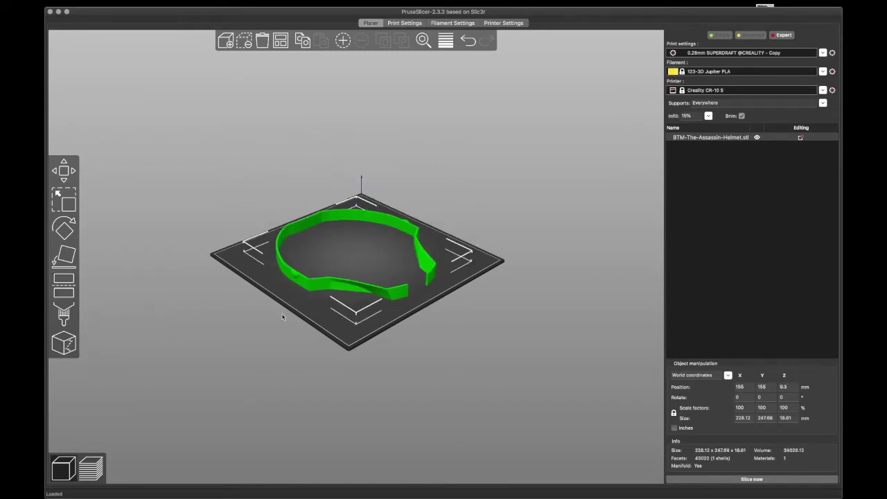
{"action": "mouse_move", "coordinate": [328, 329]}
{"action": "left_mouse_down"}
{"action": "mouse_move", "coordinate": [303, 327]}
{"action": "mouse_move", "coordinate": [321, 327]}
{"action": "left_mouse_up"}
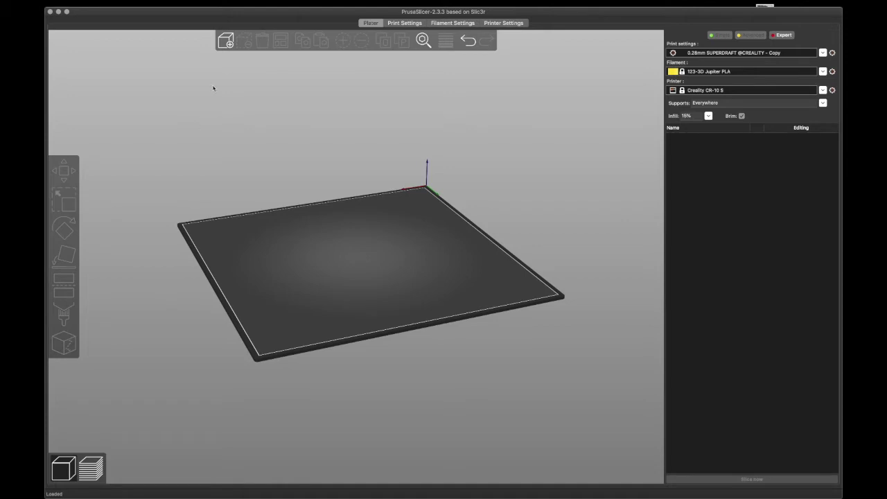
Step: Reload BTM-The-Assassin-Helmet.stl and scale it uniformly to 105%
{"action": "left_click", "coordinate": [227, 43]}
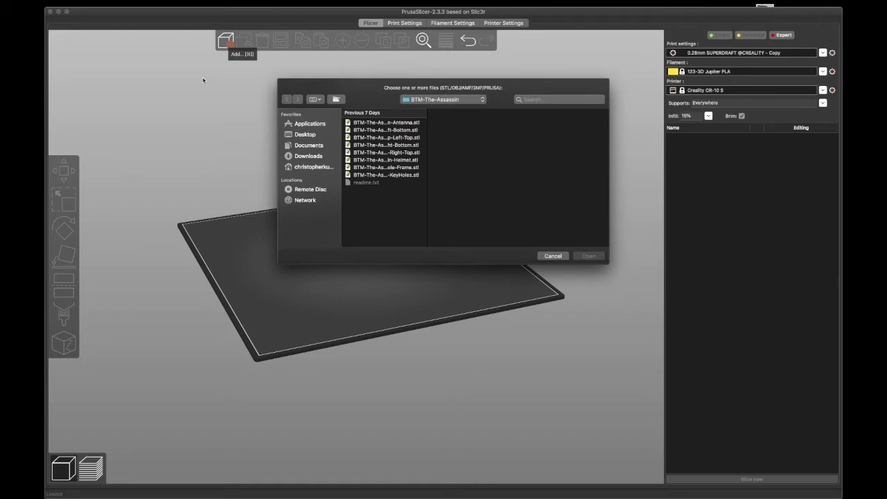
{"action": "left_click", "coordinate": [399, 161]}
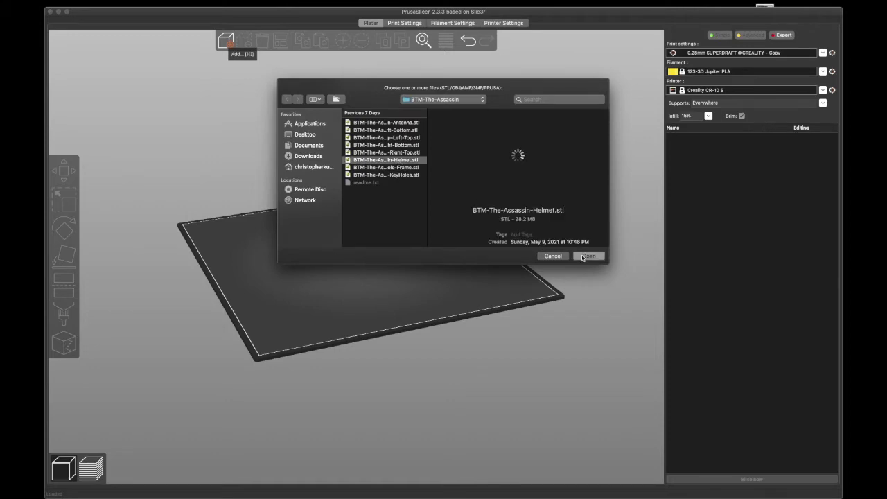
{"action": "left_click", "coordinate": [583, 257]}
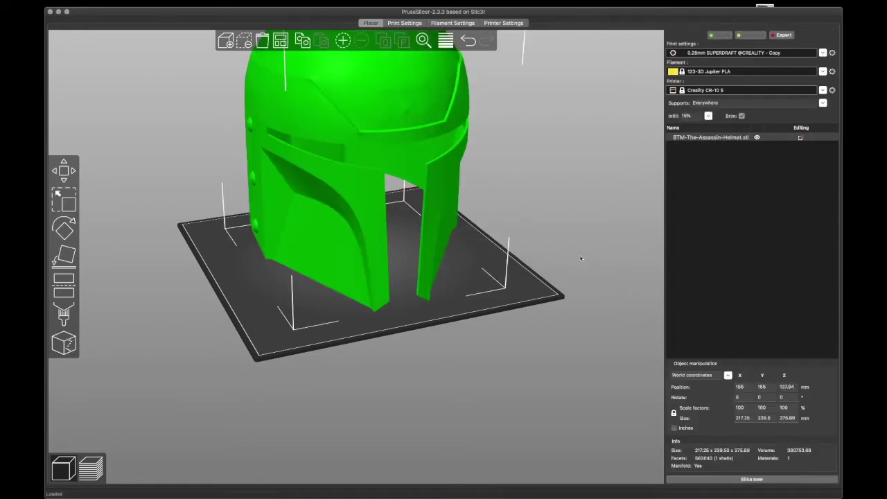
{"action": "left_click", "coordinate": [746, 407]}
{"action": "type", "text": "10"}
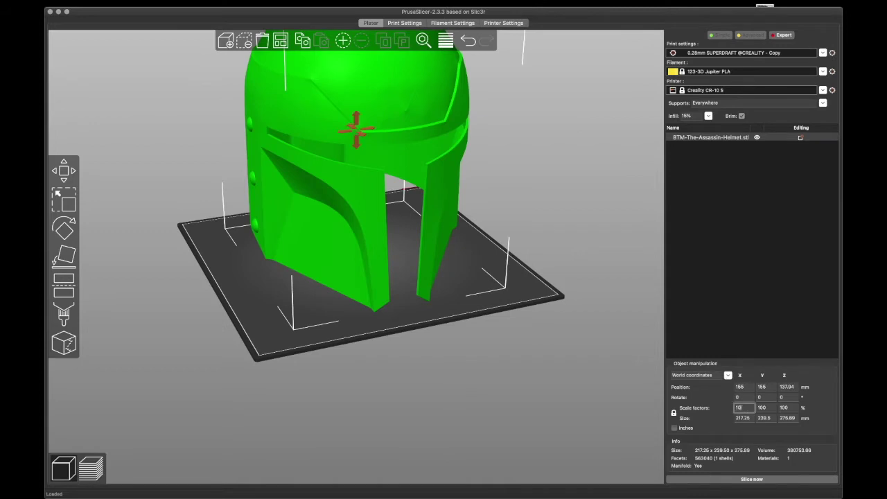
{"action": "type", "text": "5"}
{"action": "key", "text": "Tab"}
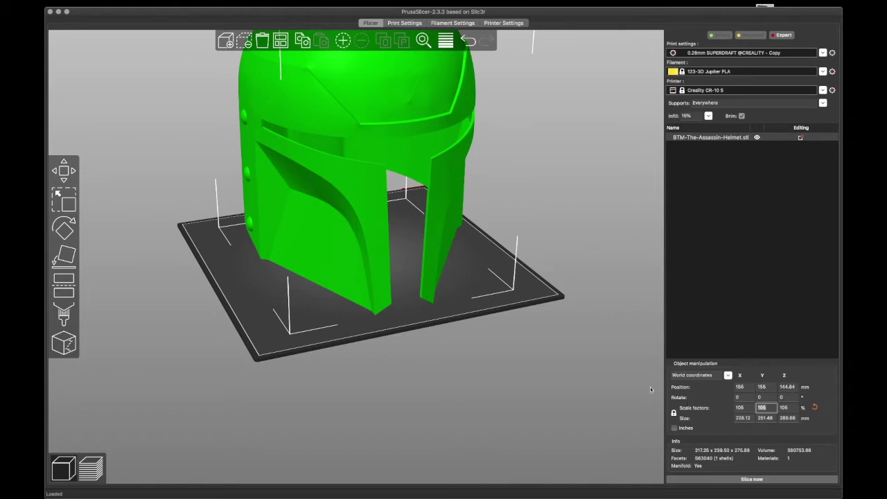
Step: Reselect the helmet and slice it with supports Everywhere: 5d15h40m, 1388.53 g filament
{"action": "left_click", "coordinate": [490, 332]}
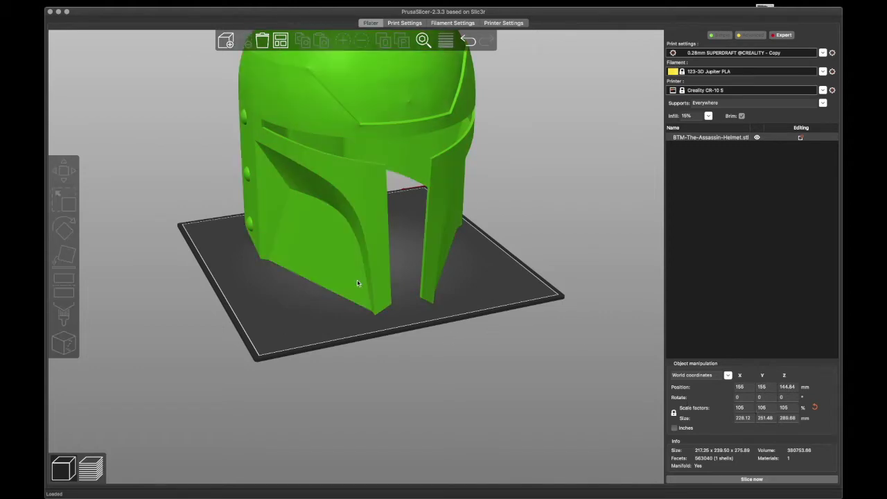
{"action": "key", "text": "ctrl+a"}
{"action": "left_click_drag", "start_coordinate": [184, 229], "coordinate": [204, 223]}
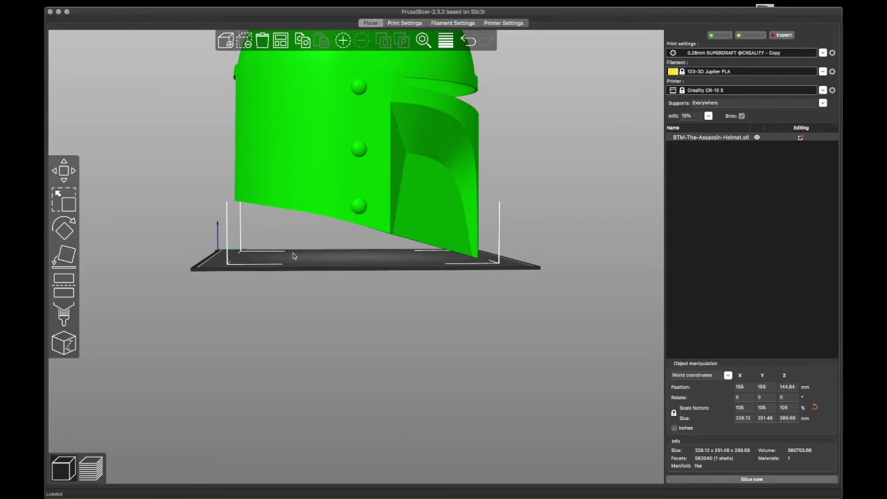
{"action": "left_click_drag", "start_coordinate": [293, 256], "coordinate": [288, 260]}
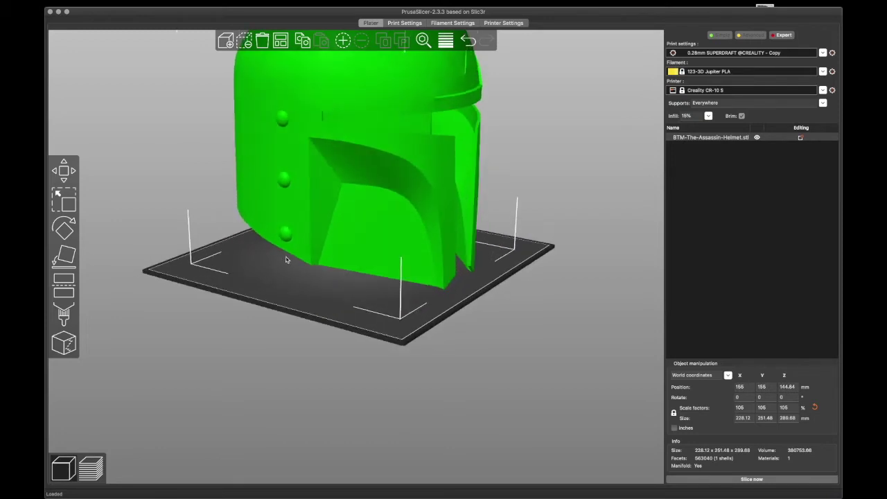
{"action": "left_click", "coordinate": [741, 478]}
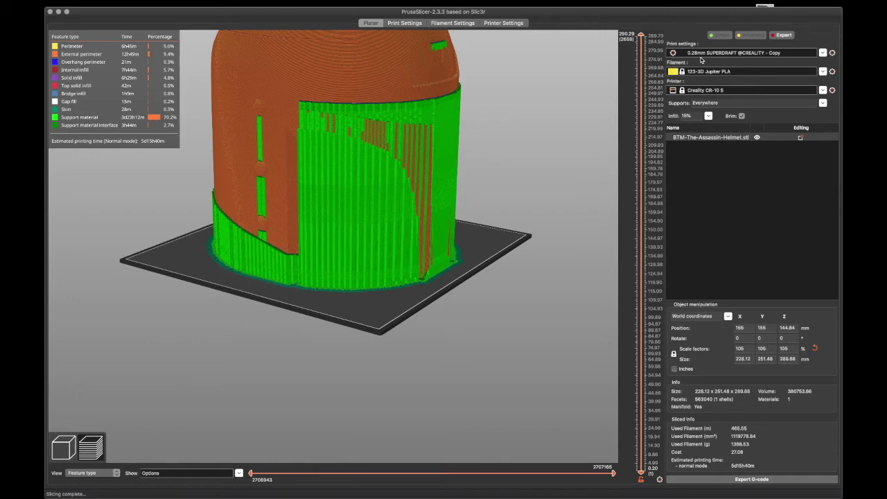
{"action": "left_click", "coordinate": [823, 53]}
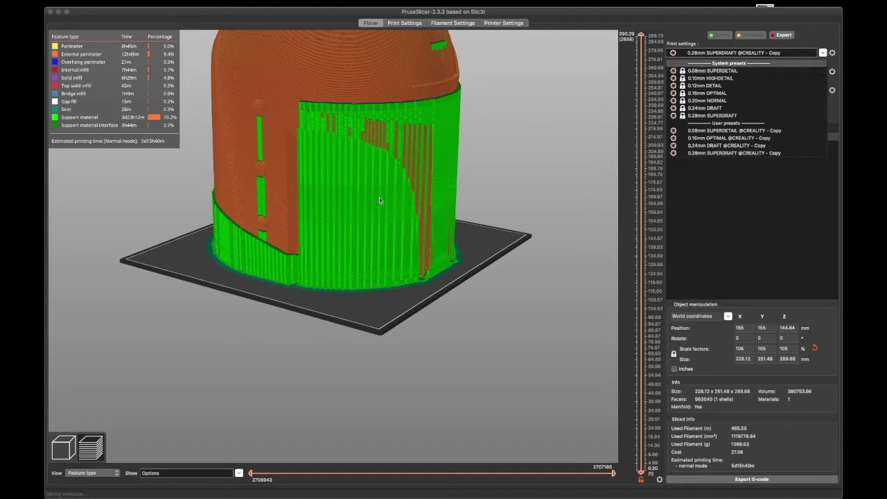
{"action": "left_click", "coordinate": [178, 249]}
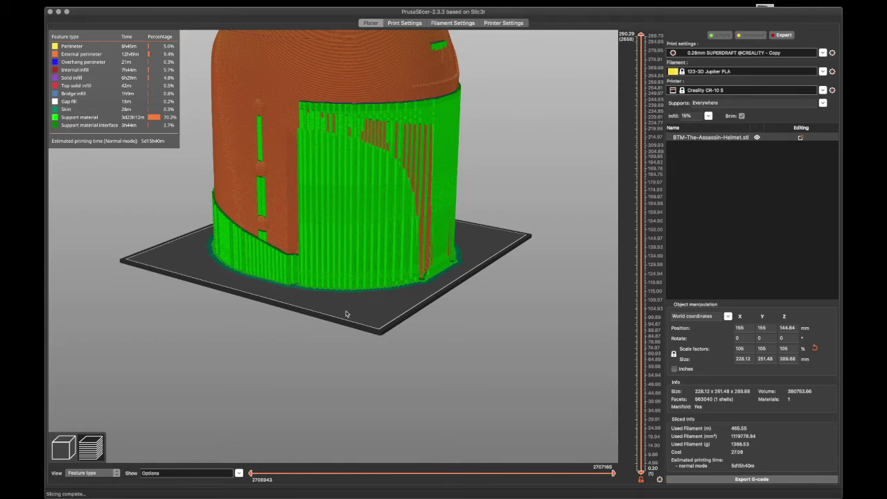
{"action": "left_click_drag", "start_coordinate": [347, 314], "coordinate": [371, 288]}
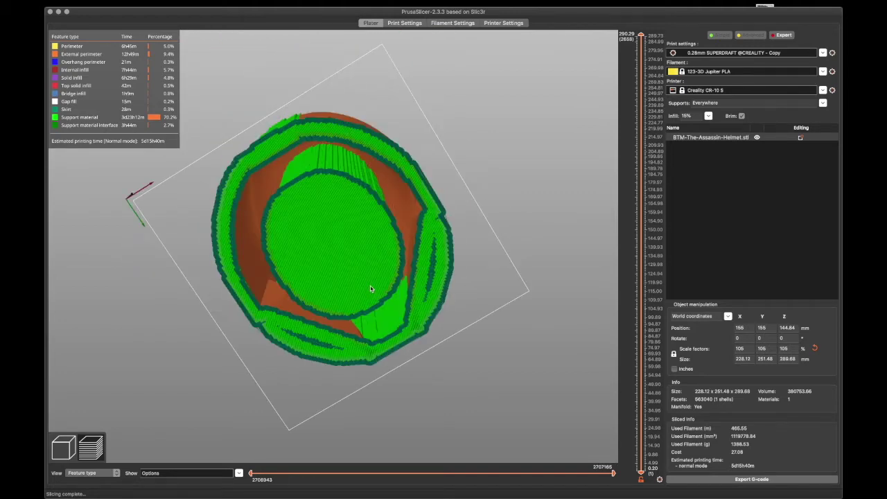
{"action": "left_click_drag", "start_coordinate": [371, 286], "coordinate": [241, 404]}
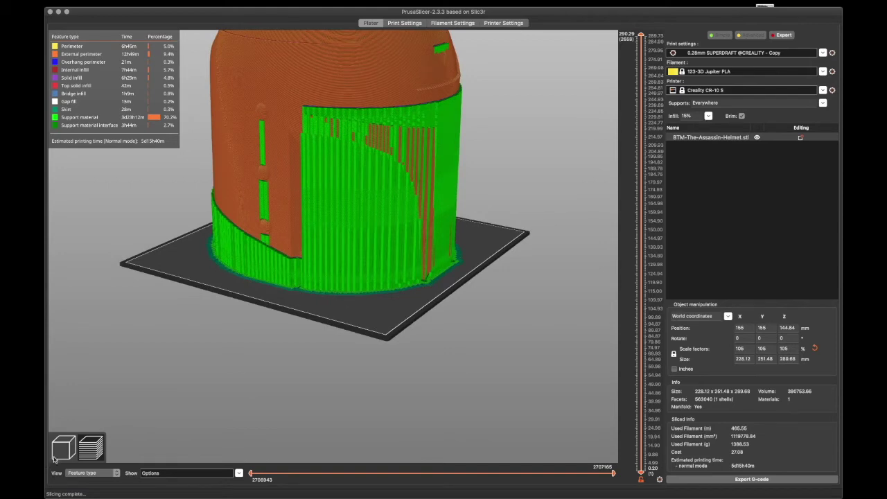
Step: Switch from the sliced preview back to the 3D view and tilt the camera over the helmet
{"action": "left_click", "coordinate": [61, 451]}
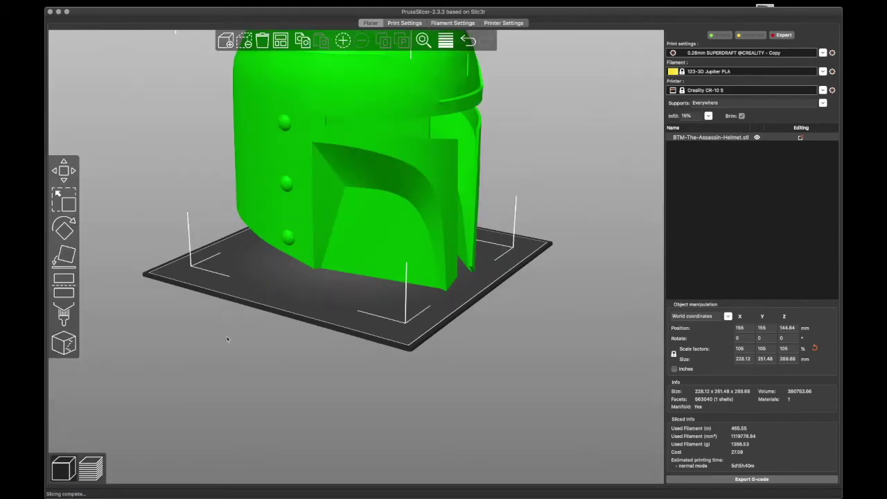
{"action": "mouse_move", "coordinate": [234, 347]}
{"action": "left_mouse_down"}
{"action": "mouse_move", "coordinate": [246, 328]}
{"action": "mouse_move", "coordinate": [236, 348]}
{"action": "left_mouse_up"}
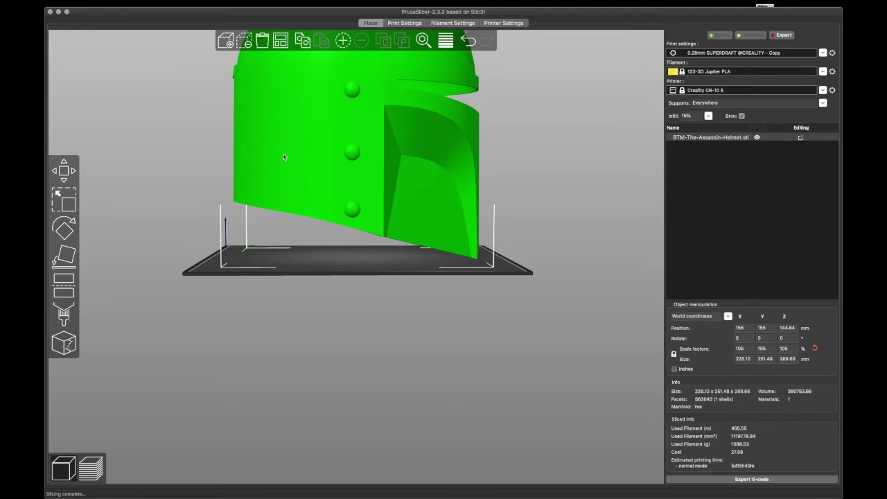
{"action": "left_click", "coordinate": [64, 230]}
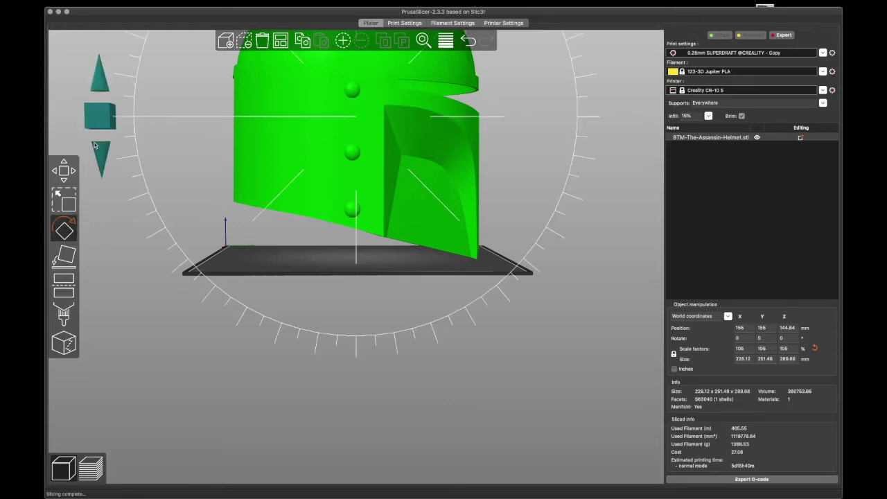
Step: Tilt the helmet slightly about the X axis with the Rotate gizmo
{"action": "left_click_drag", "start_coordinate": [96, 122], "coordinate": [97, 174]}
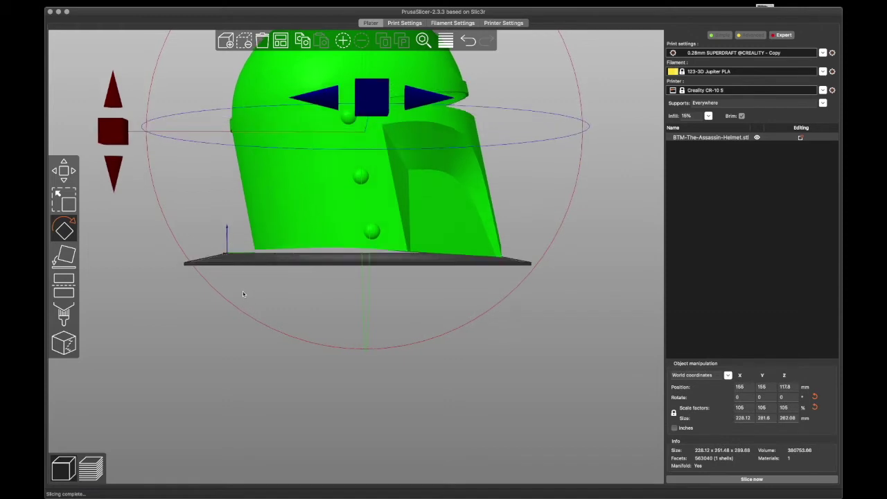
{"action": "left_click_drag", "start_coordinate": [125, 139], "coordinate": [119, 143]}
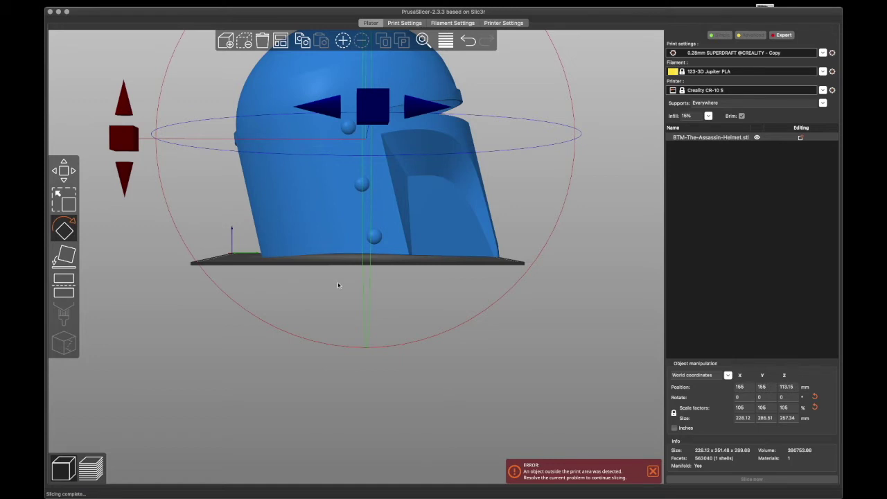
{"action": "left_click_drag", "start_coordinate": [352, 287], "coordinate": [344, 291]}
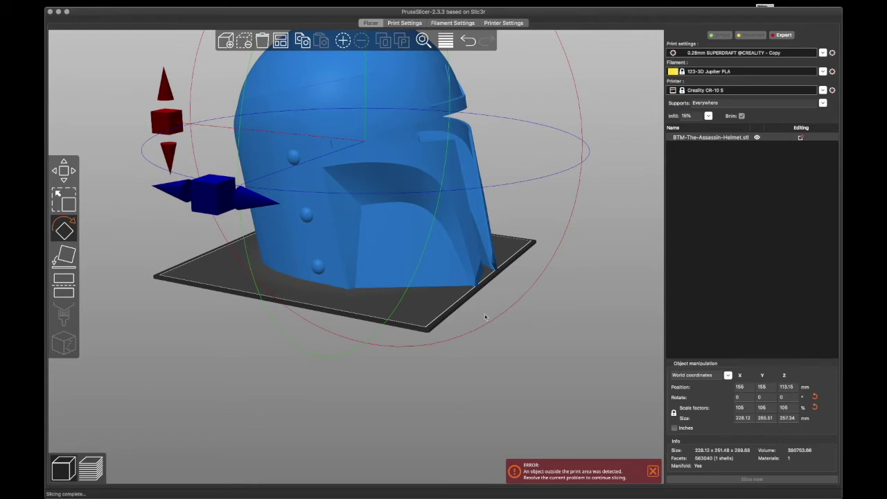
{"action": "left_click_drag", "start_coordinate": [529, 321], "coordinate": [519, 323]}
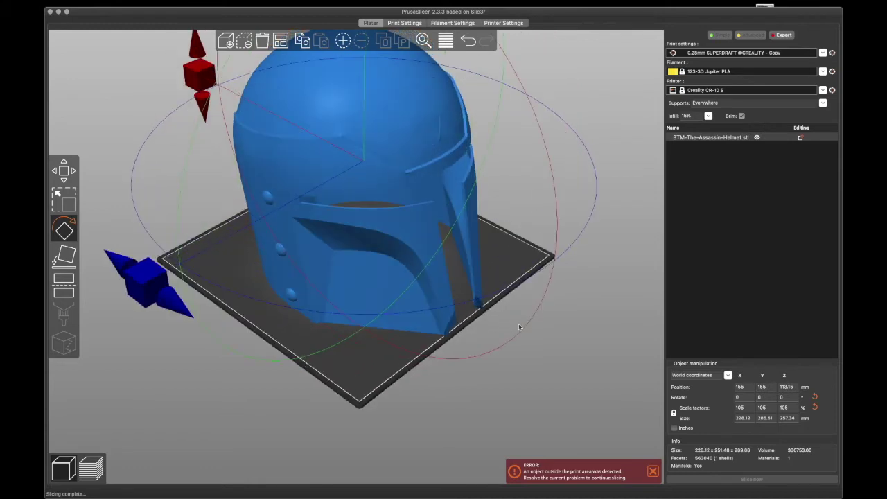
Step: Turn the helmet about Z and move it to 153.17, 156.26 inside the print area
{"action": "left_click_drag", "start_coordinate": [159, 271], "coordinate": [76, 172]}
{"action": "left_click", "coordinate": [69, 172]}
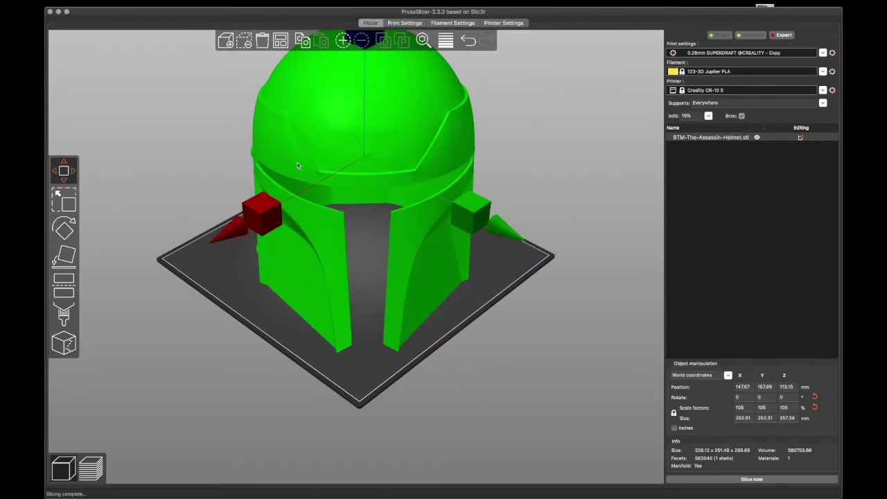
{"action": "left_click_drag", "start_coordinate": [297, 165], "coordinate": [292, 167]}
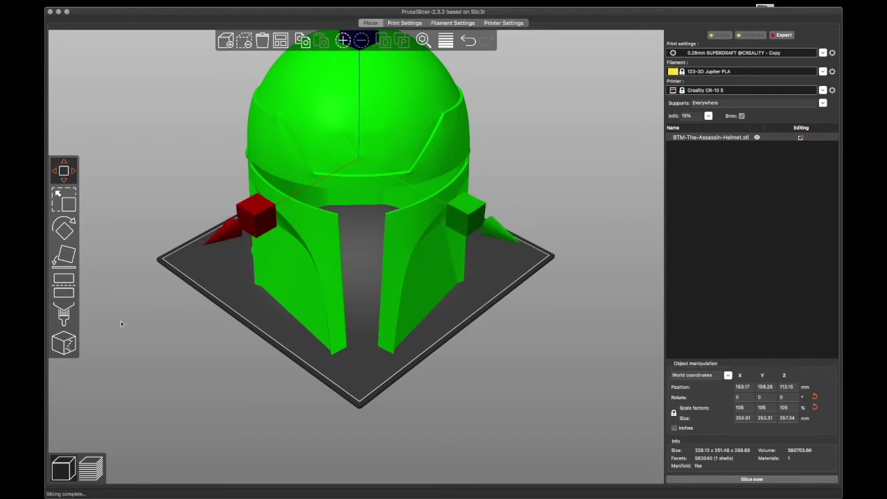
Step: Open paint-on supports, view the helmet's underside, and raise the brush size from 2.00 to 8.00
{"action": "left_click", "coordinate": [63, 314]}
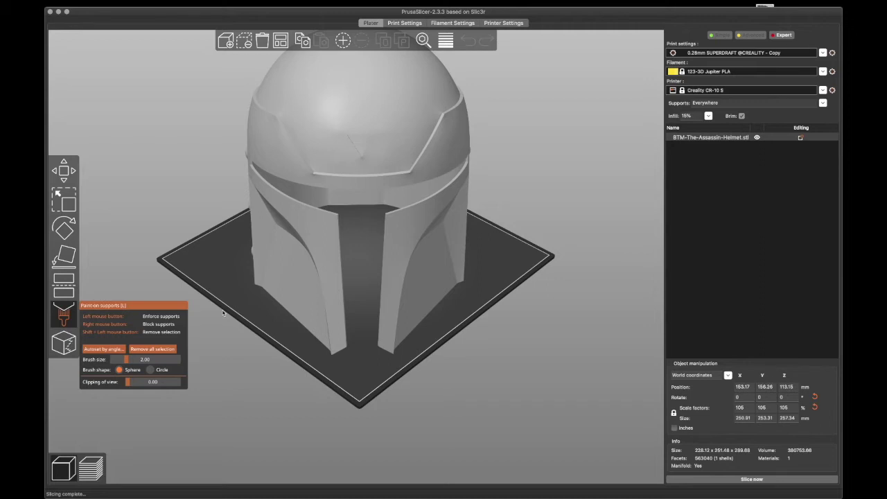
{"action": "left_click_drag", "start_coordinate": [230, 319], "coordinate": [229, 289]}
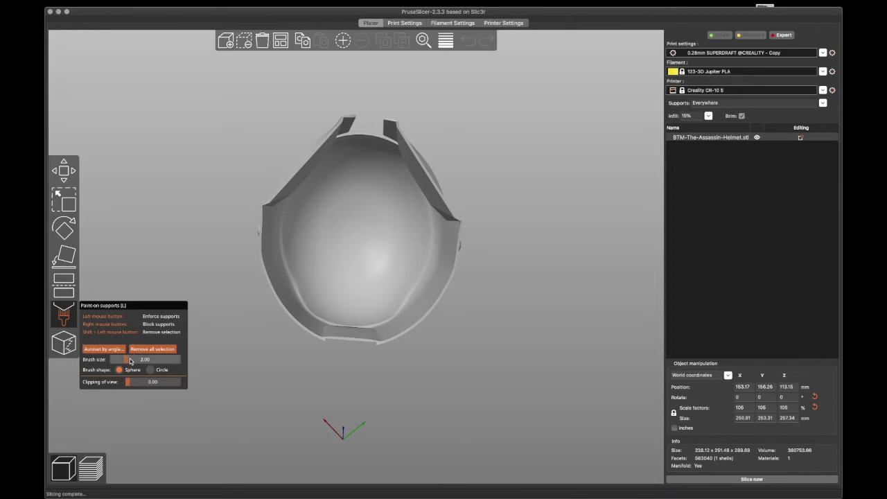
{"action": "left_click_drag", "start_coordinate": [130, 361], "coordinate": [182, 363]}
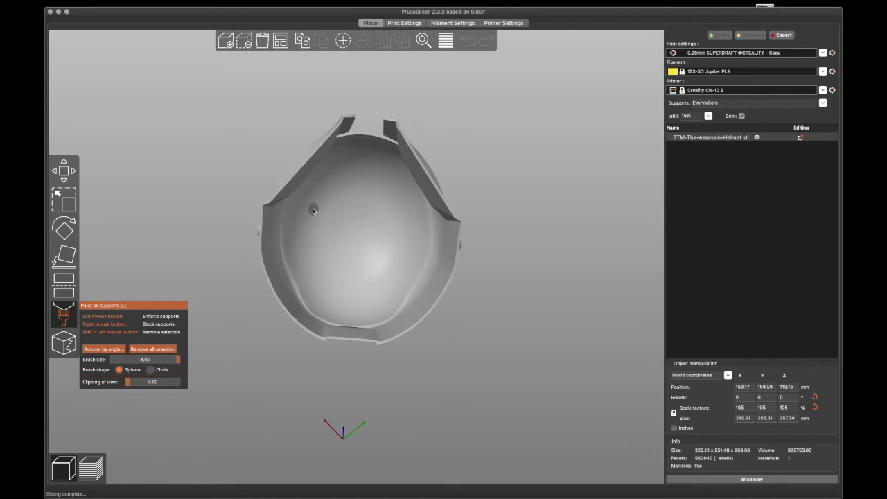
Step: Paint enforced supports across the whole inner crown of the helmet with the 8.00 brush
{"action": "mouse_move", "coordinate": [313, 211]}
{"action": "left_mouse_down"}
{"action": "mouse_move", "coordinate": [323, 186]}
{"action": "mouse_move", "coordinate": [356, 174]}
{"action": "mouse_move", "coordinate": [370, 180]}
{"action": "left_mouse_up"}
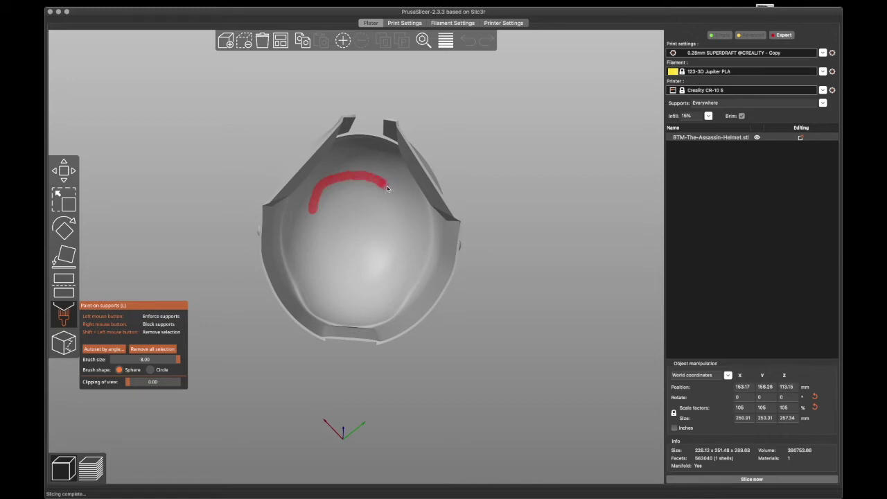
{"action": "mouse_move", "coordinate": [406, 209]}
{"action": "left_mouse_down"}
{"action": "mouse_move", "coordinate": [405, 254]}
{"action": "mouse_move", "coordinate": [391, 265]}
{"action": "mouse_move", "coordinate": [346, 260]}
{"action": "mouse_move", "coordinate": [317, 240]}
{"action": "mouse_move", "coordinate": [312, 206]}
{"action": "left_mouse_up"}
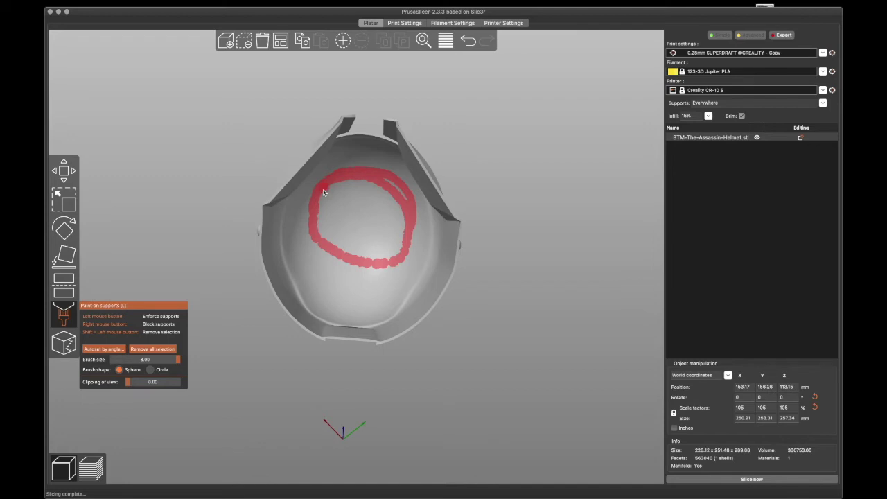
{"action": "mouse_move", "coordinate": [323, 192]}
{"action": "left_mouse_down"}
{"action": "mouse_move", "coordinate": [325, 250]}
{"action": "mouse_move", "coordinate": [377, 267]}
{"action": "mouse_move", "coordinate": [402, 260]}
{"action": "mouse_move", "coordinate": [410, 215]}
{"action": "mouse_move", "coordinate": [396, 185]}
{"action": "mouse_move", "coordinate": [326, 238]}
{"action": "mouse_move", "coordinate": [384, 257]}
{"action": "mouse_move", "coordinate": [400, 219]}
{"action": "mouse_move", "coordinate": [336, 234]}
{"action": "mouse_move", "coordinate": [391, 217]}
{"action": "mouse_move", "coordinate": [382, 239]}
{"action": "mouse_move", "coordinate": [342, 231]}
{"action": "mouse_move", "coordinate": [339, 205]}
{"action": "mouse_move", "coordinate": [343, 195]}
{"action": "mouse_move", "coordinate": [357, 196]}
{"action": "mouse_move", "coordinate": [378, 209]}
{"action": "mouse_move", "coordinate": [381, 233]}
{"action": "mouse_move", "coordinate": [352, 231]}
{"action": "mouse_move", "coordinate": [349, 200]}
{"action": "mouse_move", "coordinate": [367, 220]}
{"action": "left_mouse_up"}
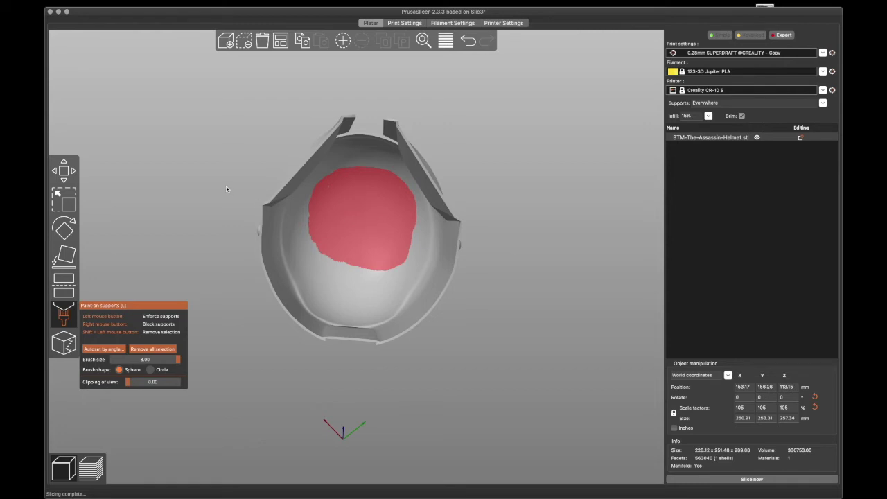
{"action": "mouse_move", "coordinate": [226, 189]}
{"action": "left_mouse_down"}
{"action": "mouse_move", "coordinate": [239, 210]}
{"action": "mouse_move", "coordinate": [247, 200]}
{"action": "left_mouse_up"}
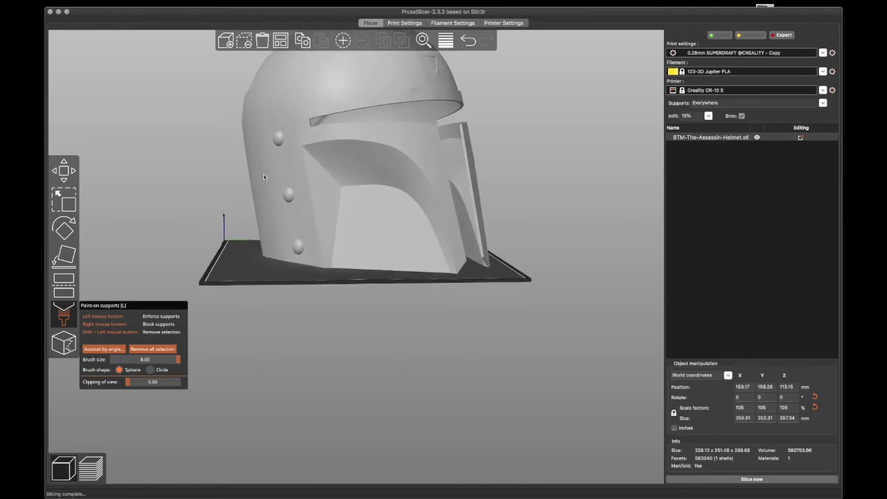
Step: Enforce supports on the upper, middle and lower round studs on one side of the helmet
{"action": "left_click", "coordinate": [280, 142]}
{"action": "scroll", "coordinate": [294, 198], "scroll_direction": "up", "scroll_amount": 2}
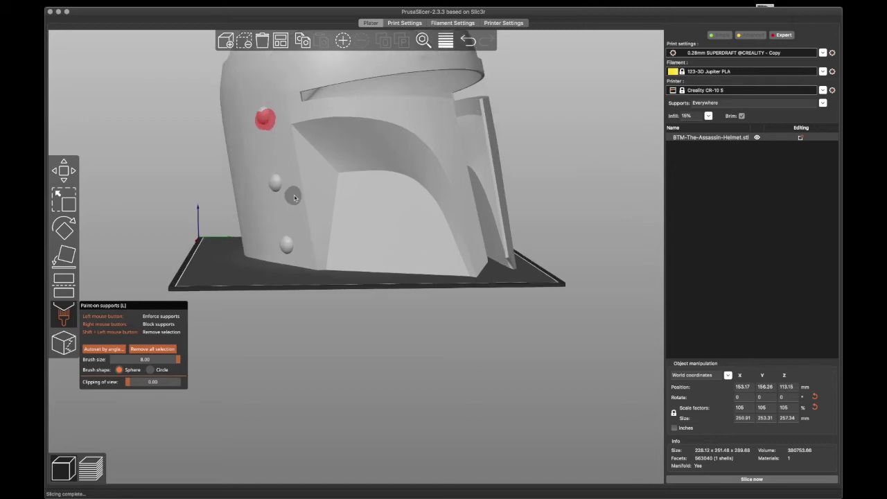
{"action": "left_click", "coordinate": [293, 195]}
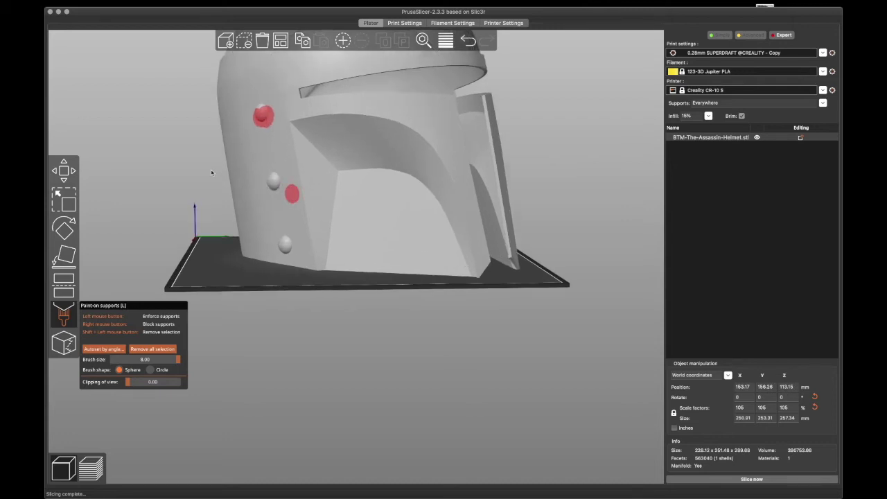
{"action": "key", "text": "ctrl+z"}
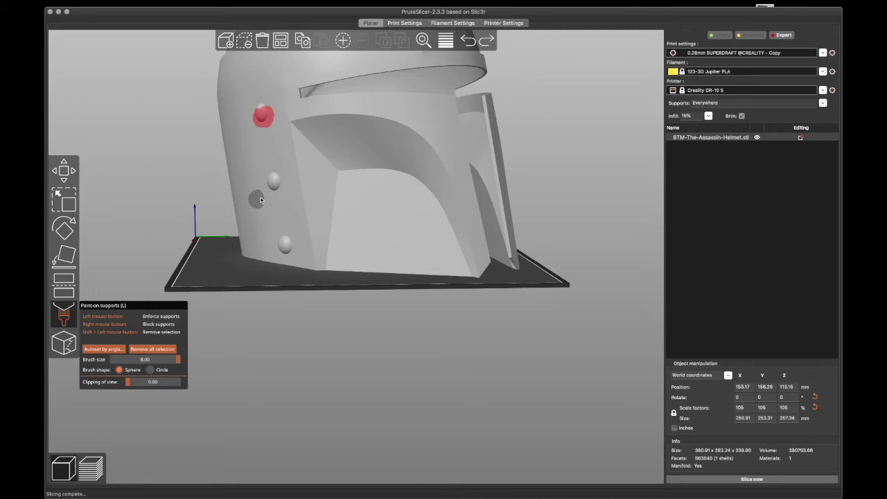
{"action": "left_click", "coordinate": [274, 185]}
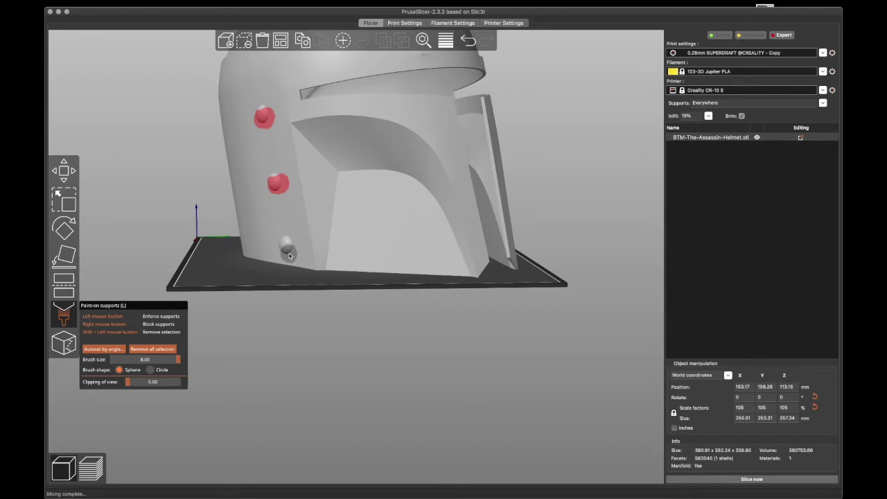
{"action": "left_click", "coordinate": [284, 255]}
Step: Enforce supports on the middle and lower studs on the helmet's opposite side
{"action": "mouse_move", "coordinate": [554, 218]}
{"action": "left_mouse_down"}
{"action": "mouse_move", "coordinate": [519, 218]}
{"action": "mouse_move", "coordinate": [429, 165]}
{"action": "mouse_move", "coordinate": [406, 134]}
{"action": "left_mouse_up"}
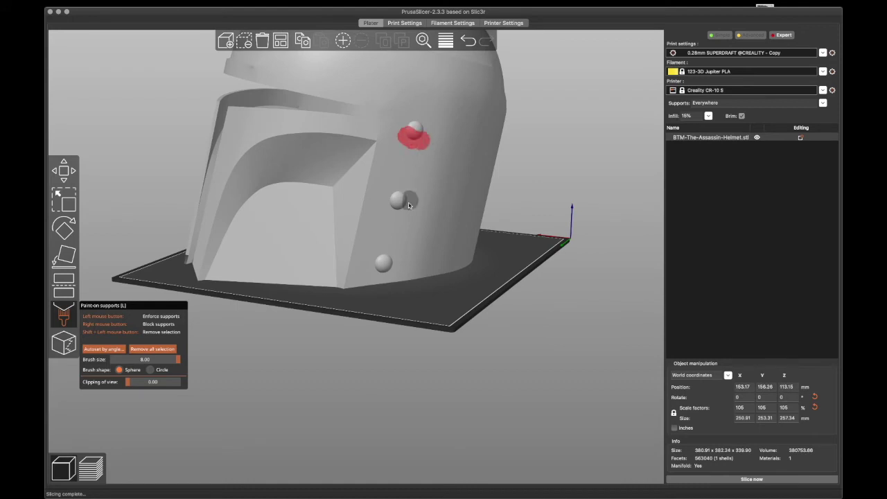
{"action": "left_click_drag", "start_coordinate": [408, 204], "coordinate": [391, 206]}
{"action": "left_click_drag", "start_coordinate": [396, 266], "coordinate": [378, 270]}
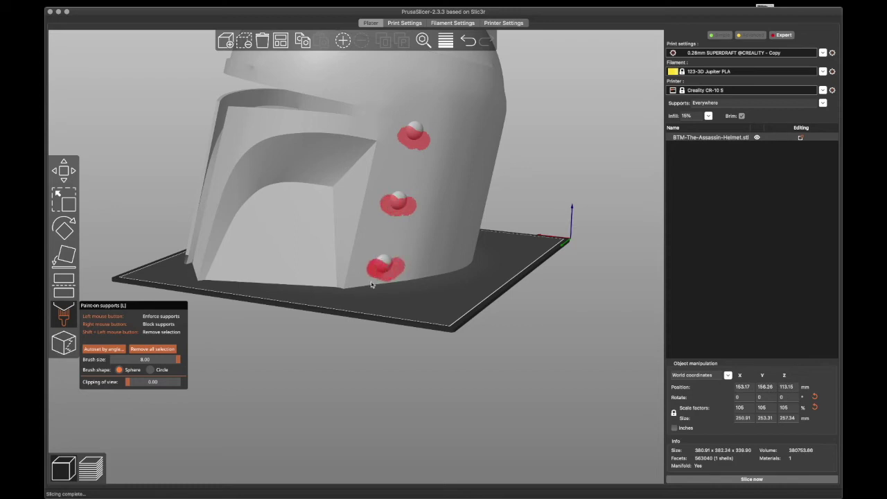
{"action": "left_click_drag", "start_coordinate": [261, 326], "coordinate": [284, 327]}
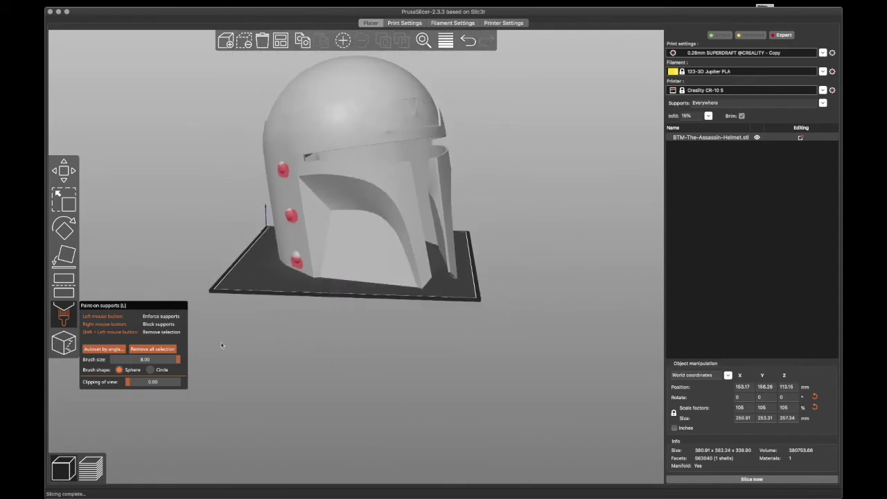
Step: Leave support painting and re-slice the helmet, now estimating 2d10h46m and 601.67 g of filament
{"action": "left_click", "coordinate": [67, 171]}
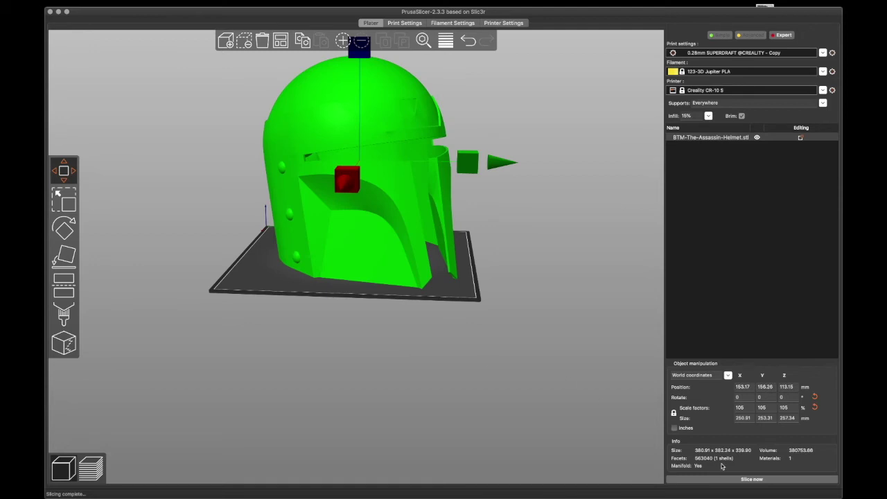
{"action": "left_click", "coordinate": [749, 479]}
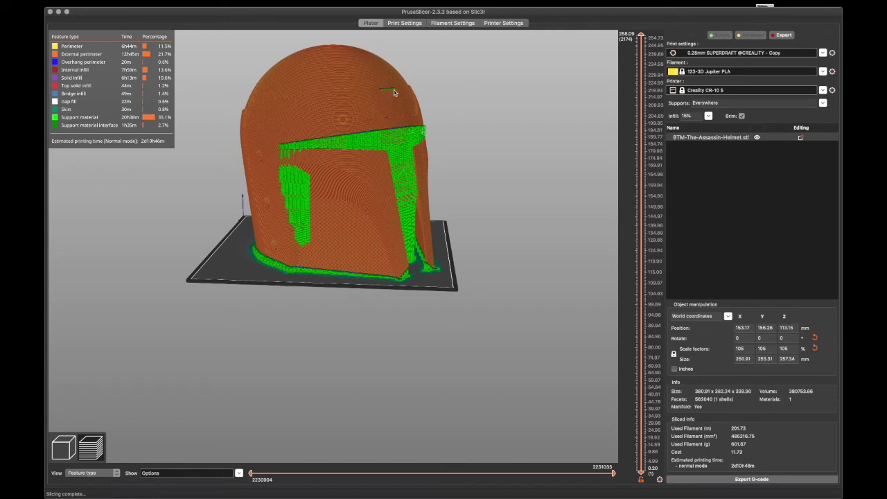
{"action": "left_click_drag", "start_coordinate": [328, 220], "coordinate": [335, 195]}
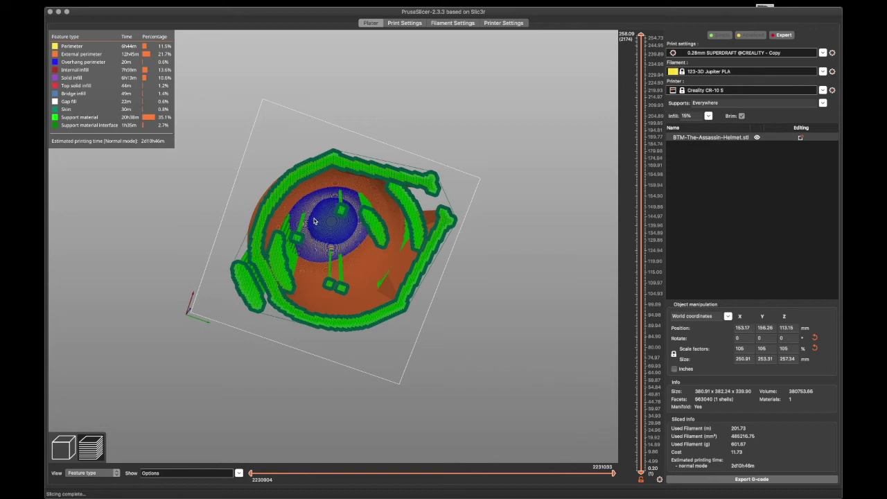
{"action": "left_click_drag", "start_coordinate": [314, 220], "coordinate": [284, 241]}
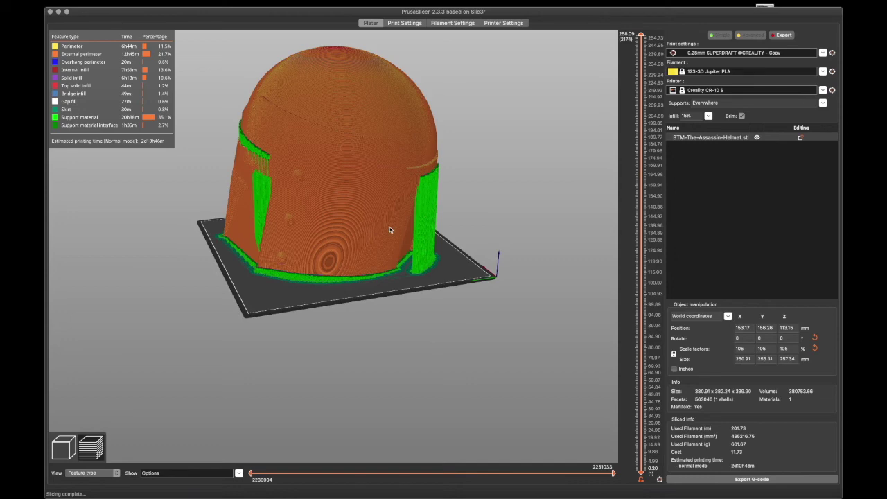
{"action": "left_click_drag", "start_coordinate": [380, 247], "coordinate": [402, 248]}
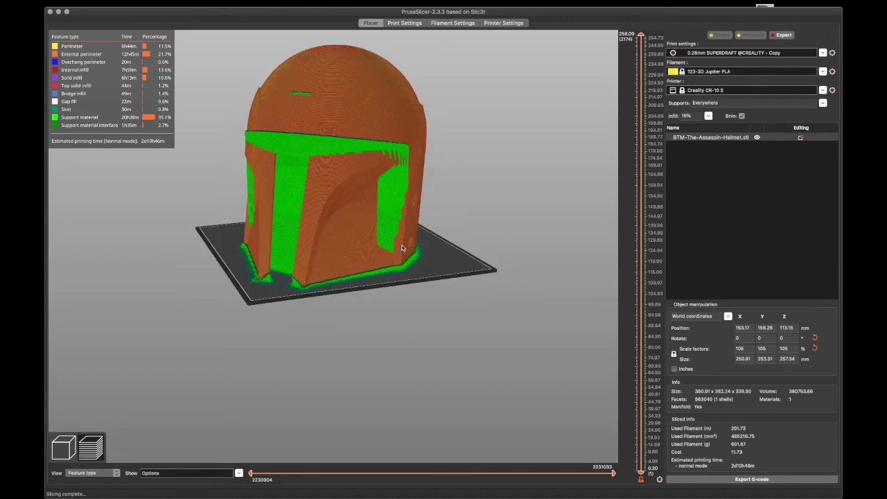